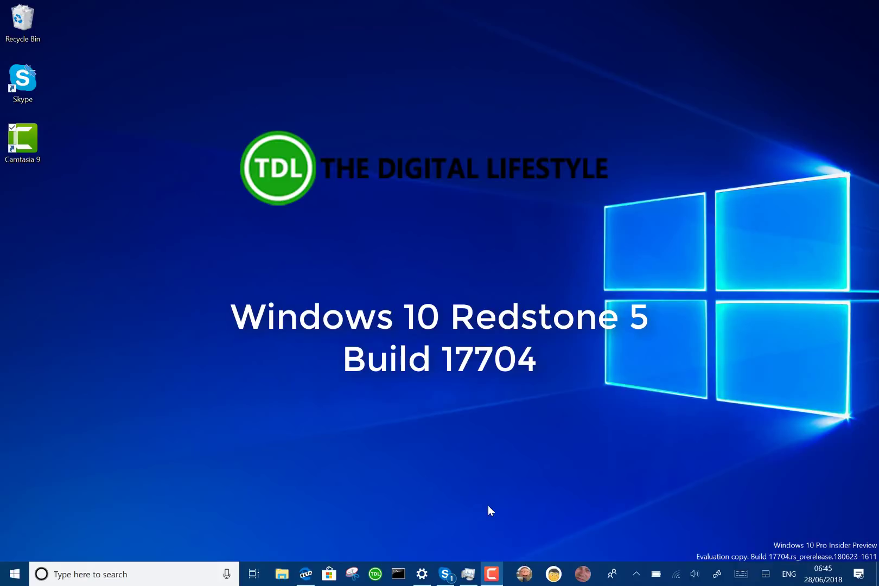
- Launch the Microsoft Store from Start, then close it again
click(13, 573)
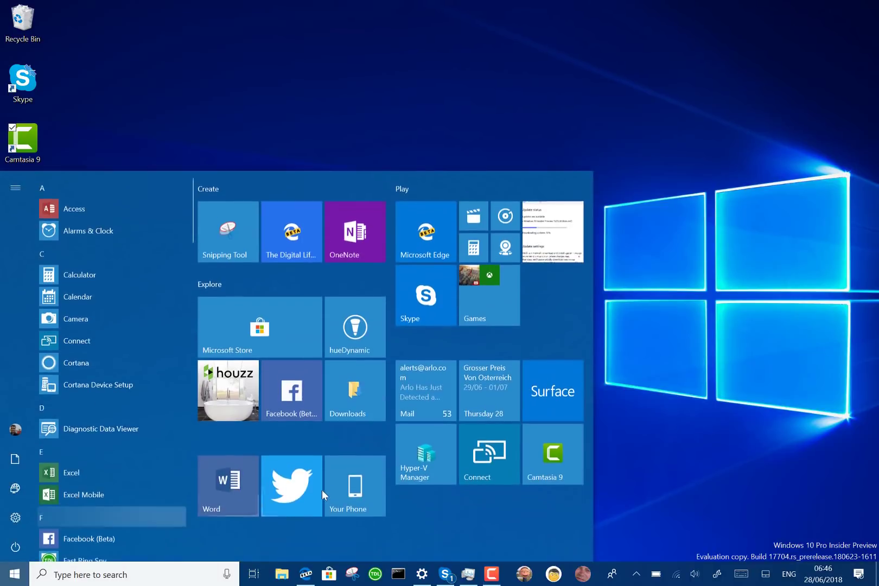
click(329, 575)
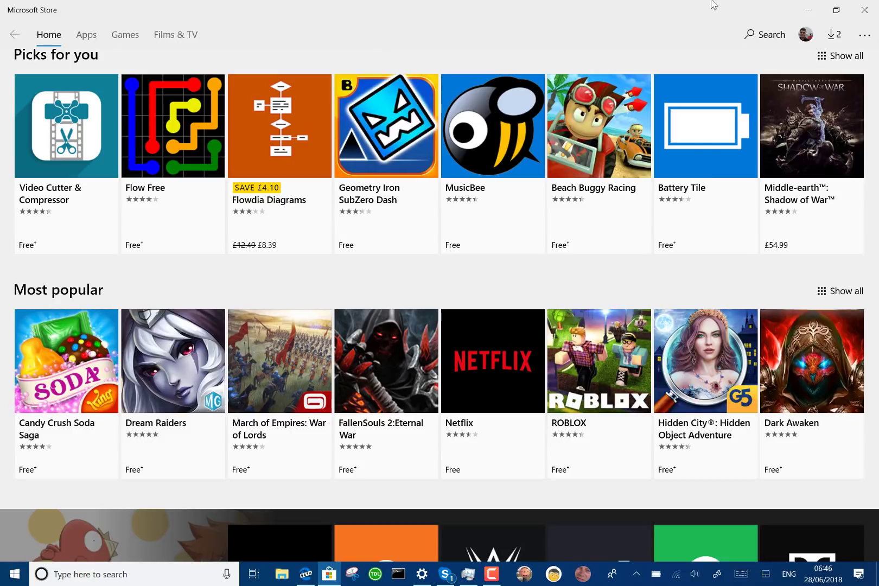
click(861, 11)
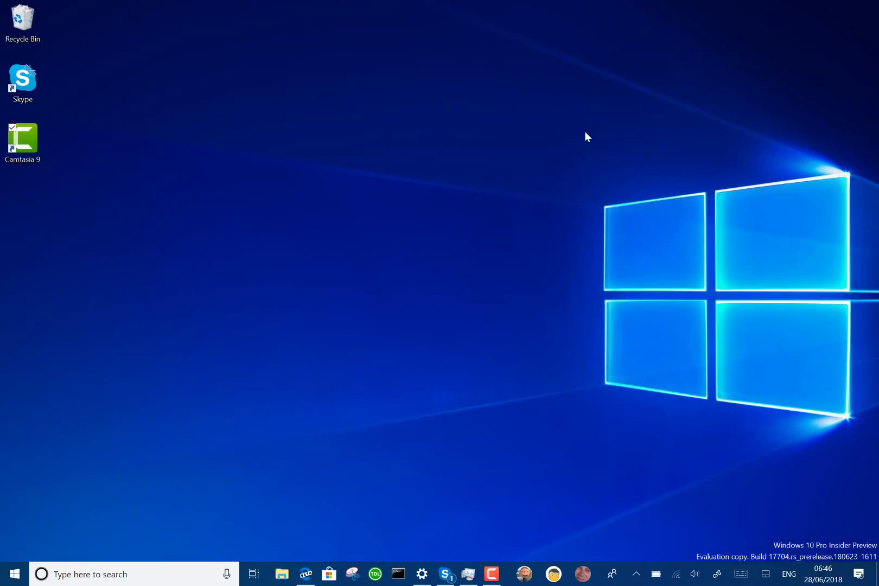
- Open File Explorer at Quick access to view frequent folders, then close it
click(278, 573)
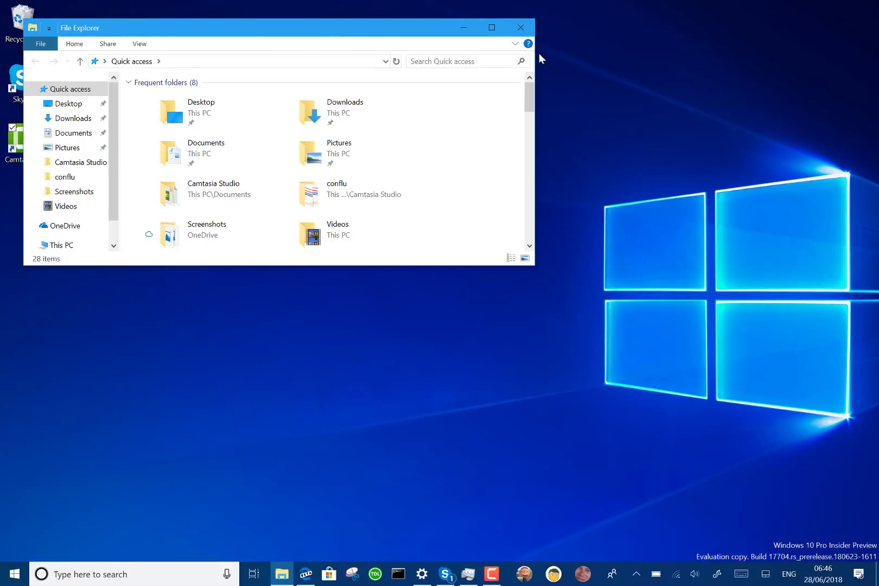
click(517, 28)
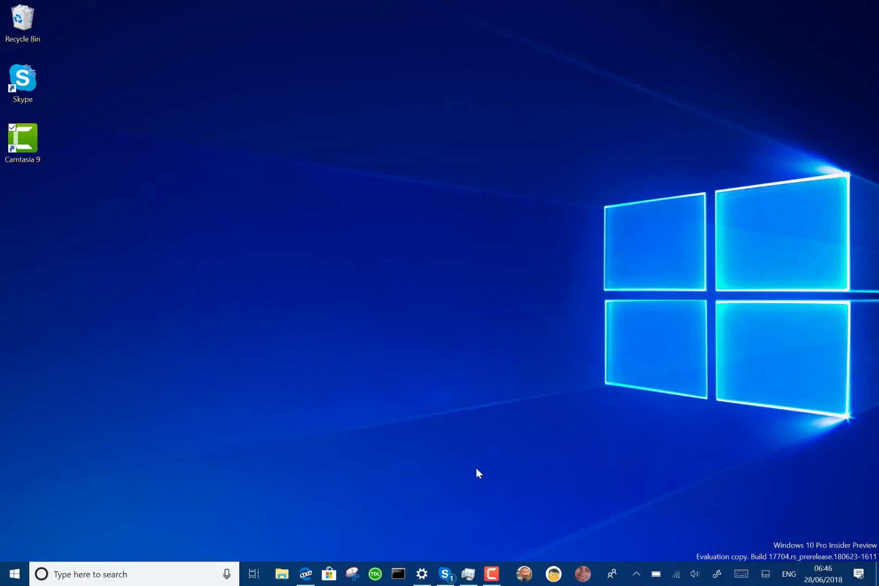
- Restore the Edge window with the Insider build blog post and open its settings
mouse_move(307, 573)
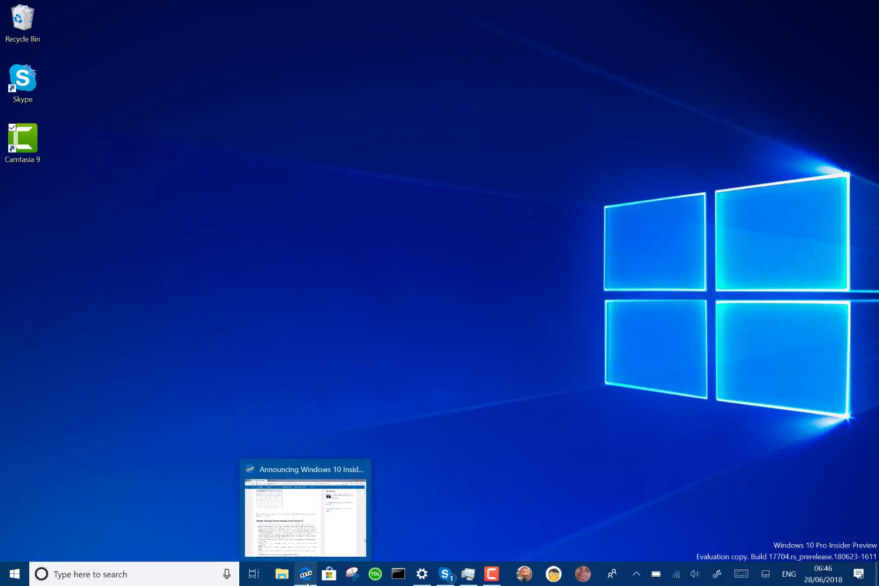
click(307, 583)
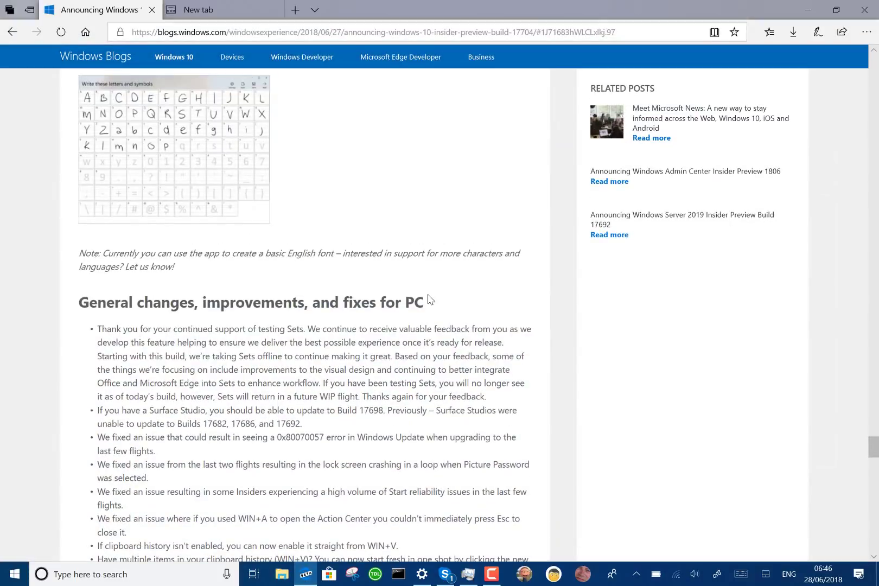
click(865, 33)
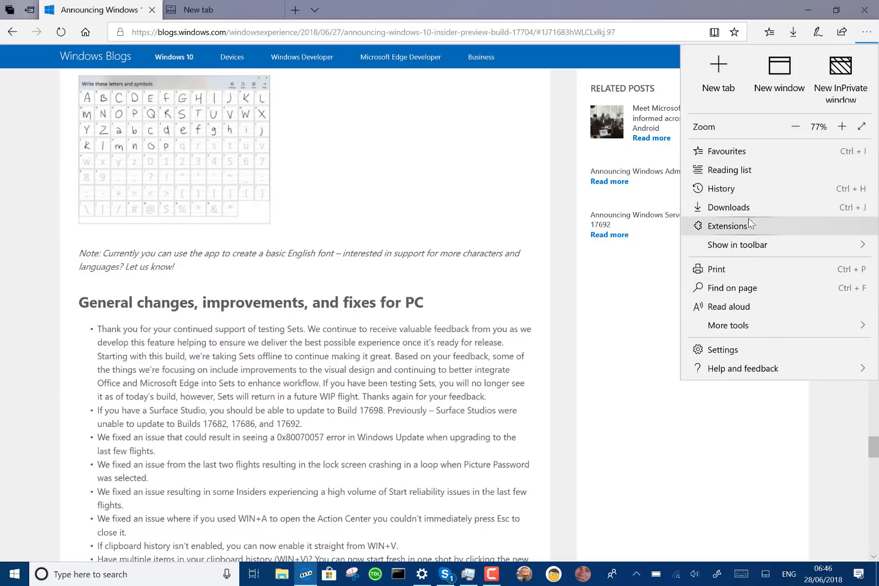
click(733, 353)
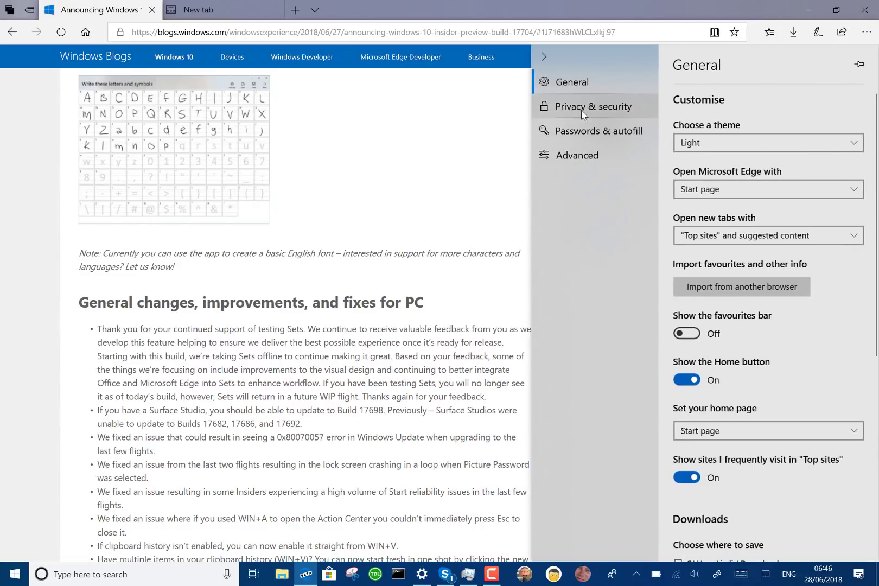
- Browse Privacy & security, Passwords & autofill and Advanced settings, then view the New tab page
click(581, 109)
click(586, 125)
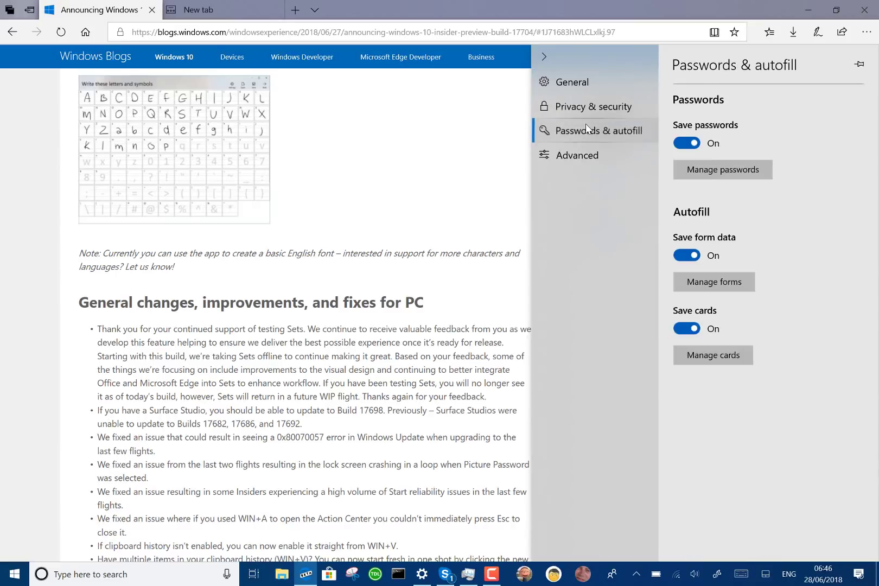
click(575, 155)
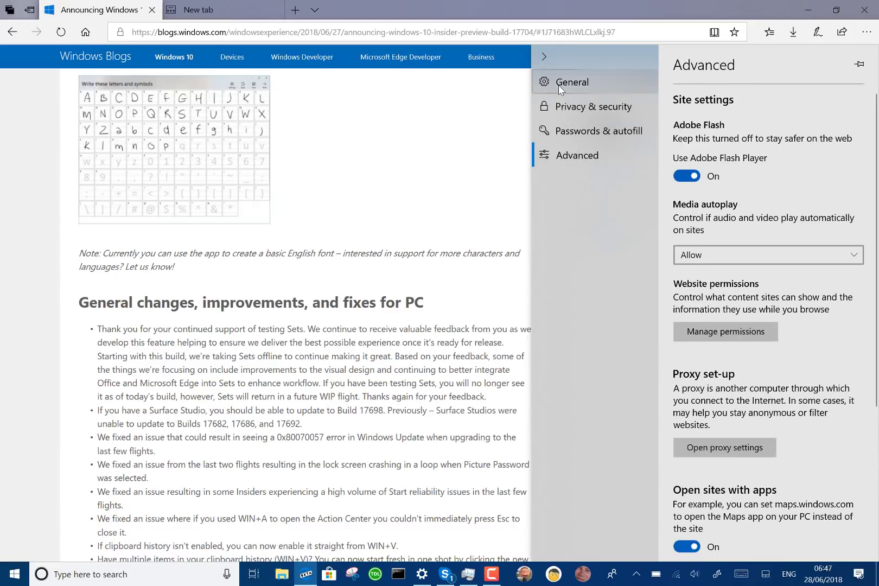
click(442, 152)
click(216, 10)
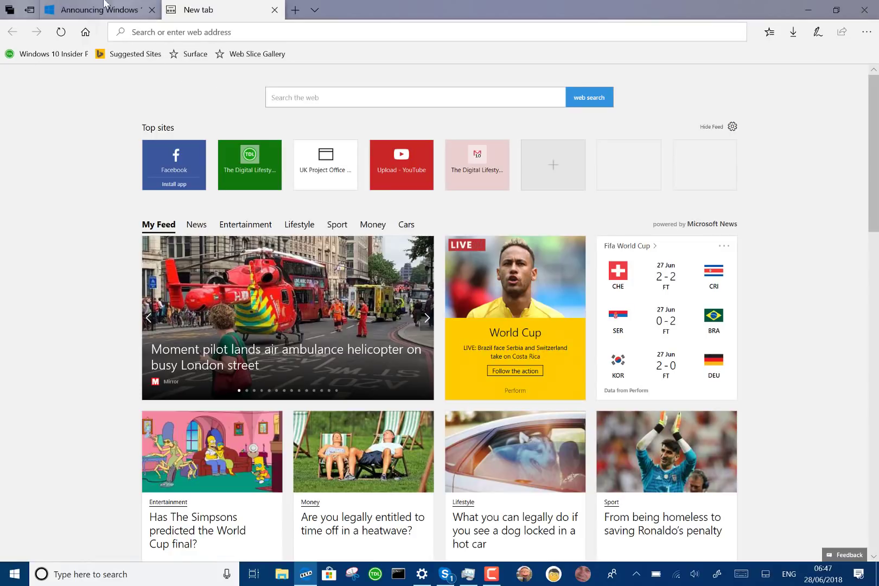
- Hide Favourites from the Edge toolbar via the menu's Show in toolbar option
key(alt+x)
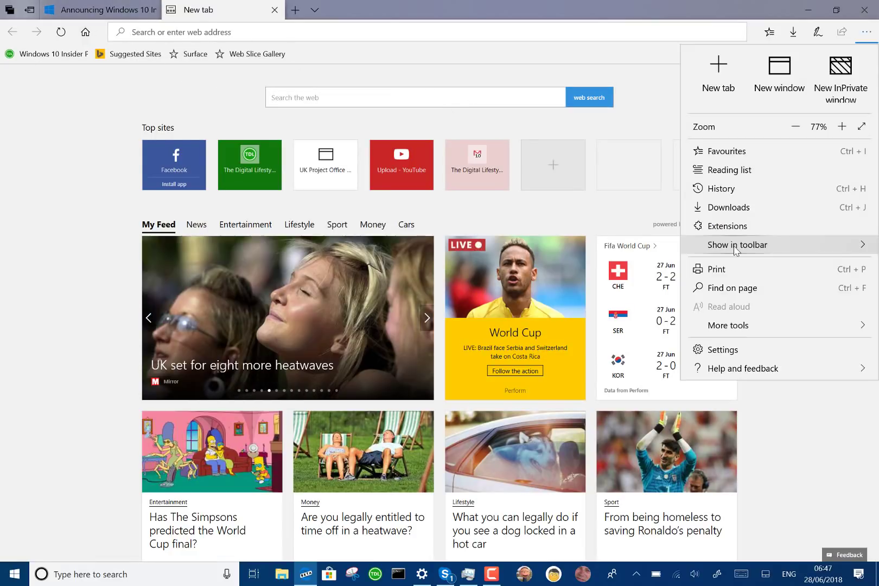
mouse_move(736, 249)
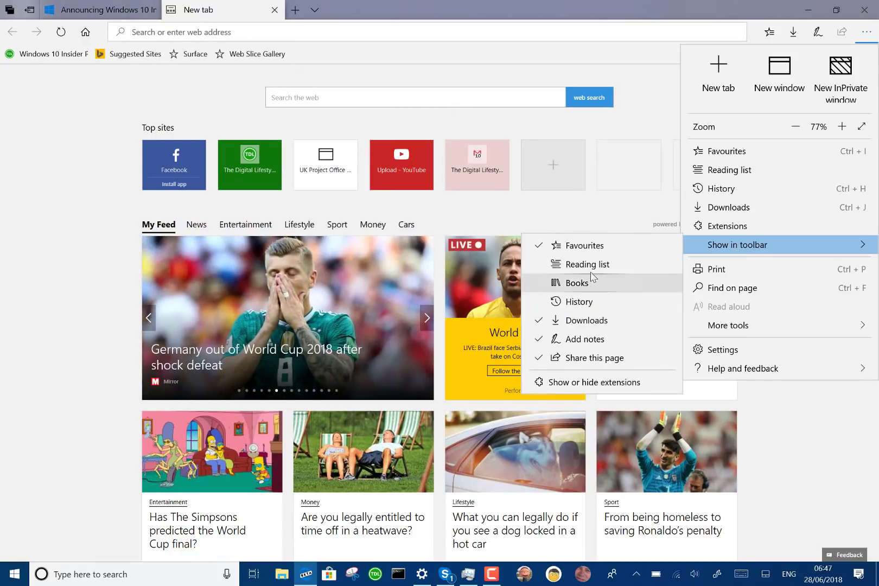
click(578, 247)
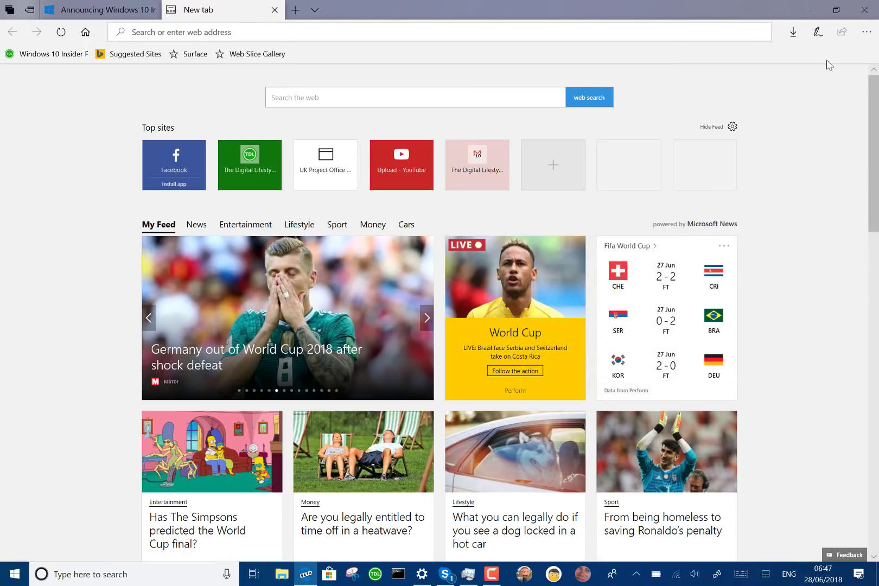
- Show Favourites in the Edge toolbar again
click(866, 32)
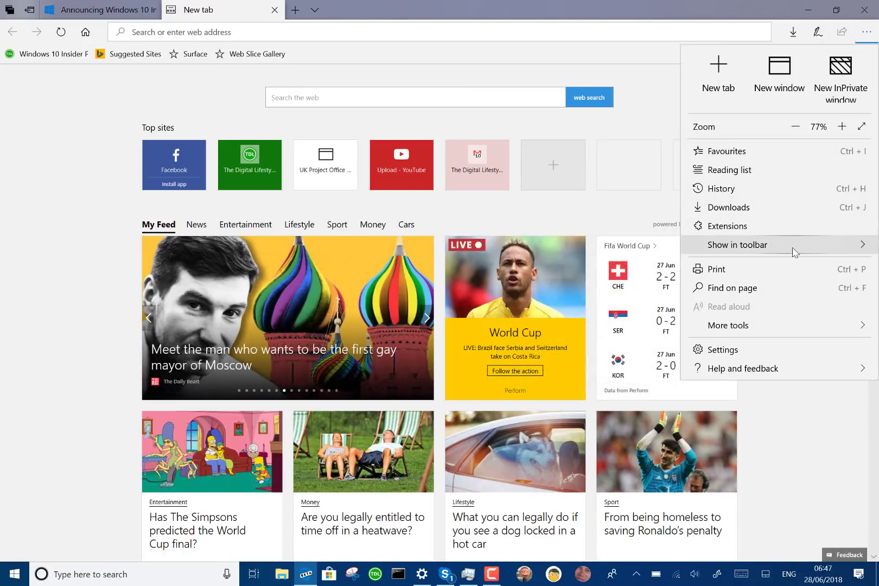
mouse_move(794, 252)
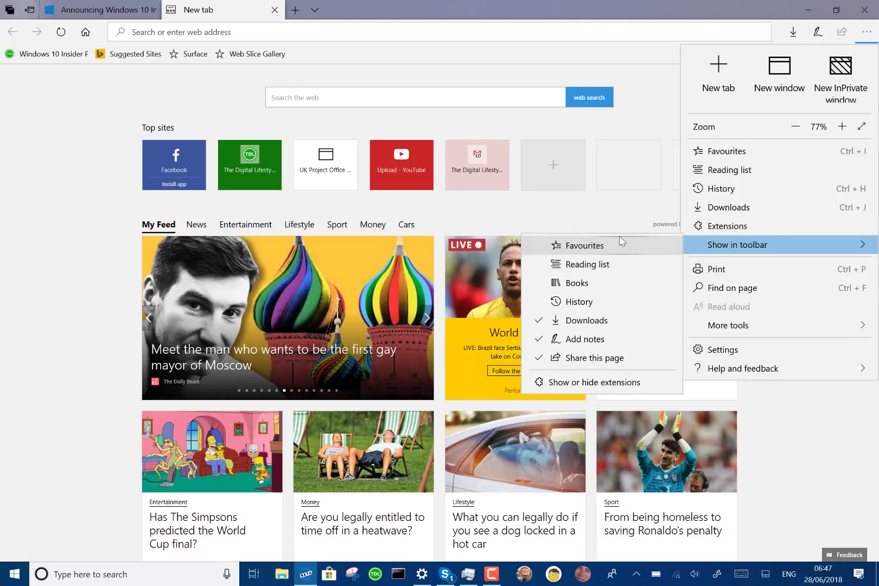
click(618, 239)
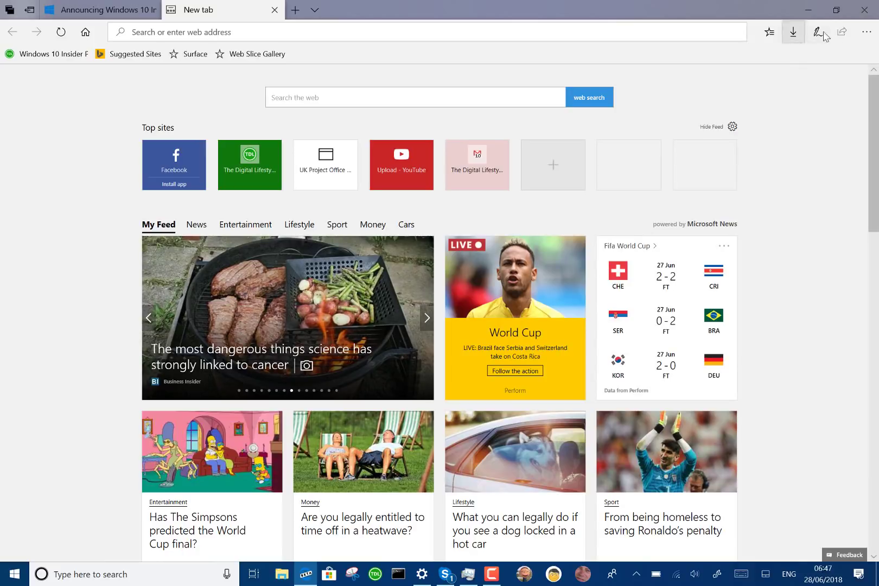
- In Edge's Advanced settings, keep Media autoplay set to Allow with Adobe Flash on
click(866, 34)
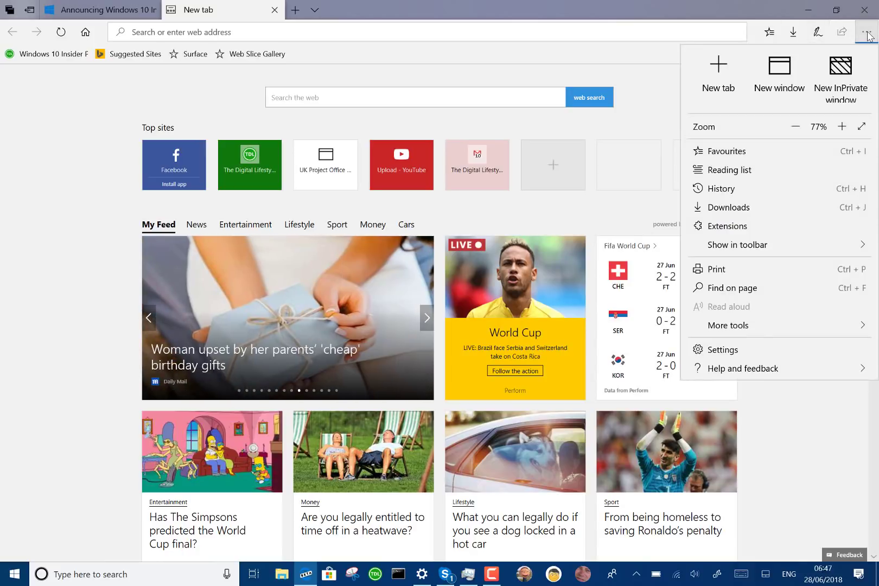
click(741, 348)
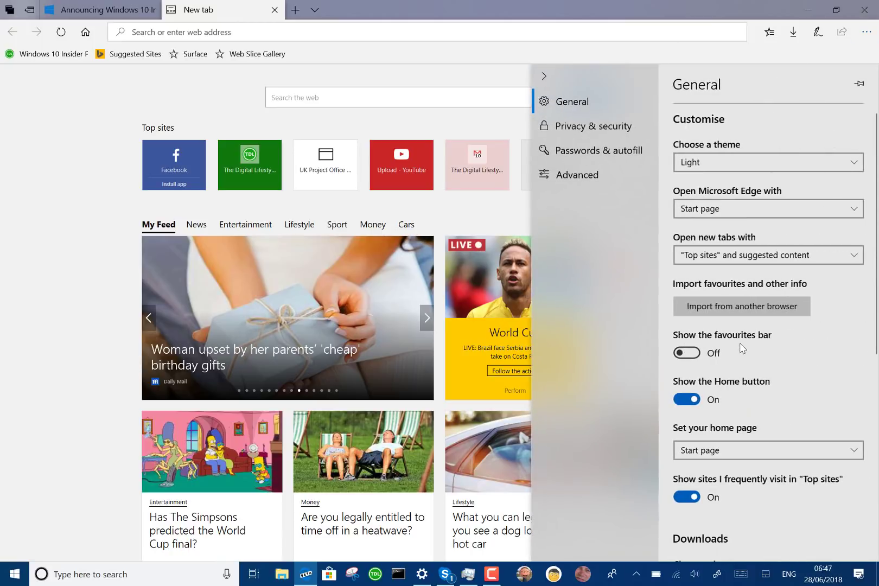
click(579, 179)
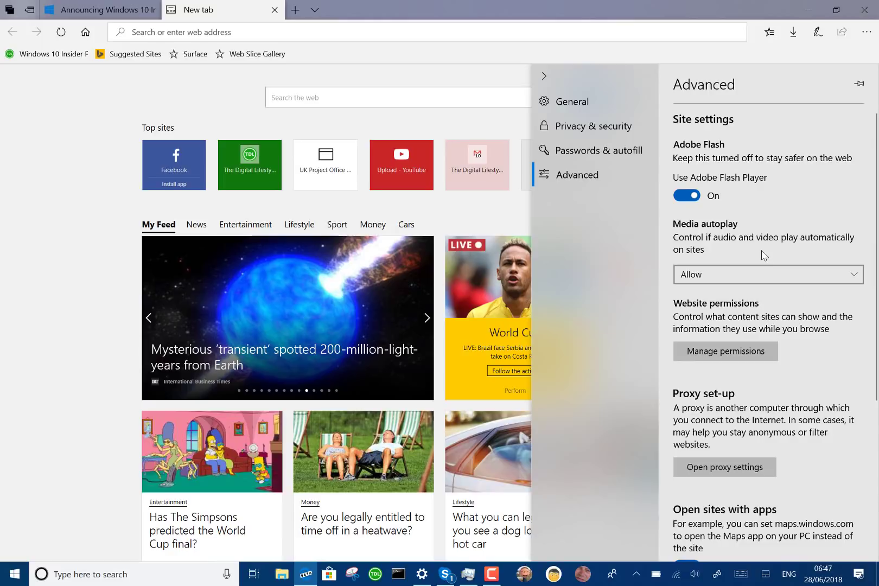
scroll(762, 254, down, 2)
click(733, 215)
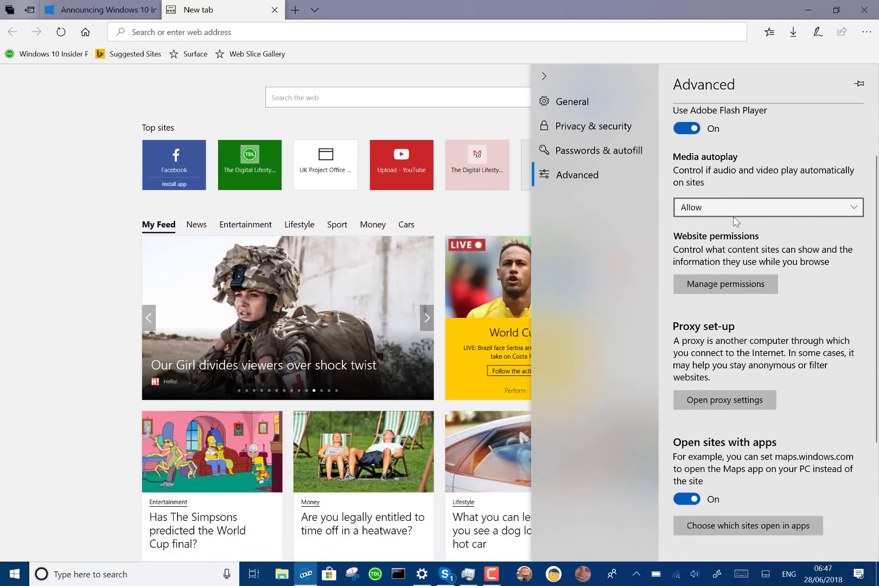
click(784, 172)
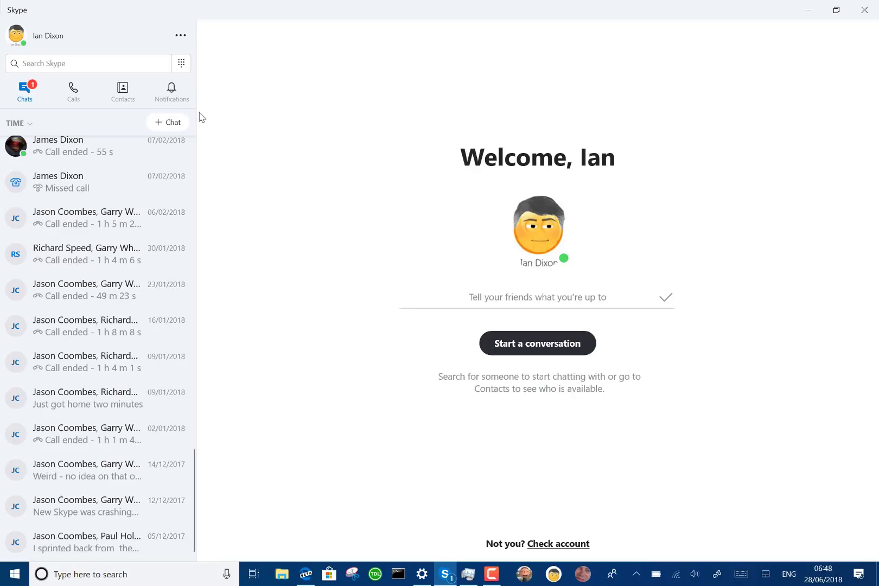
- Open Skype's Application Settings from the ... menu beside the profile
click(182, 32)
click(182, 53)
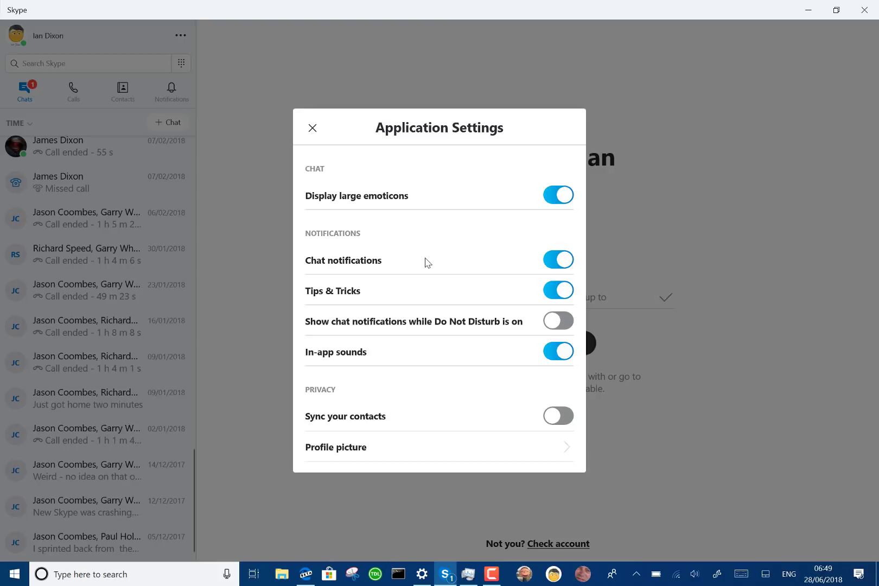
- In Windows Settings, glance at Devices, then go to Apps > Video playback
click(422, 576)
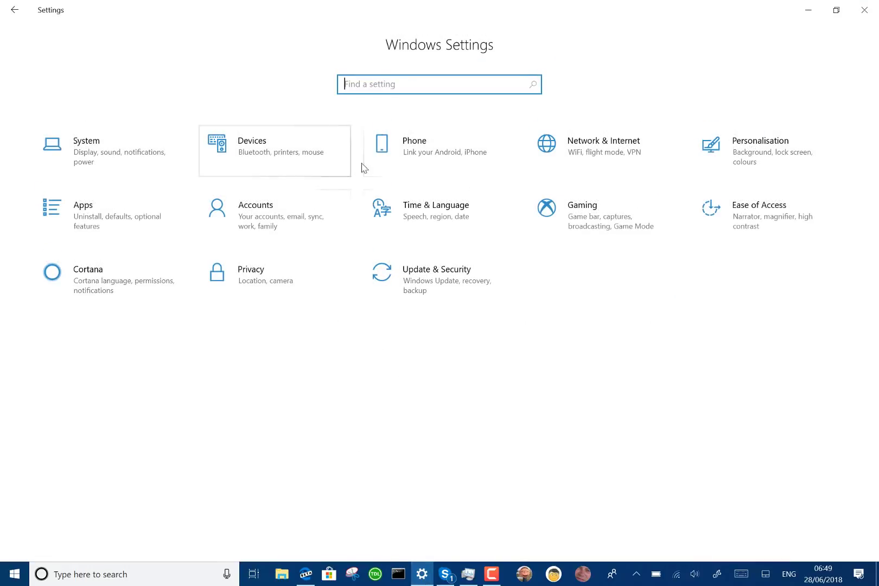
click(249, 151)
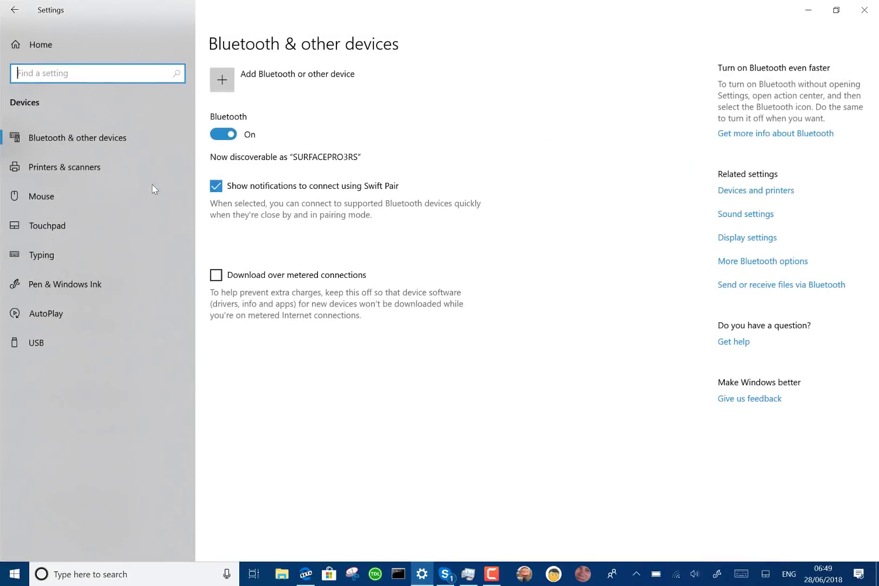
key(alt+Left)
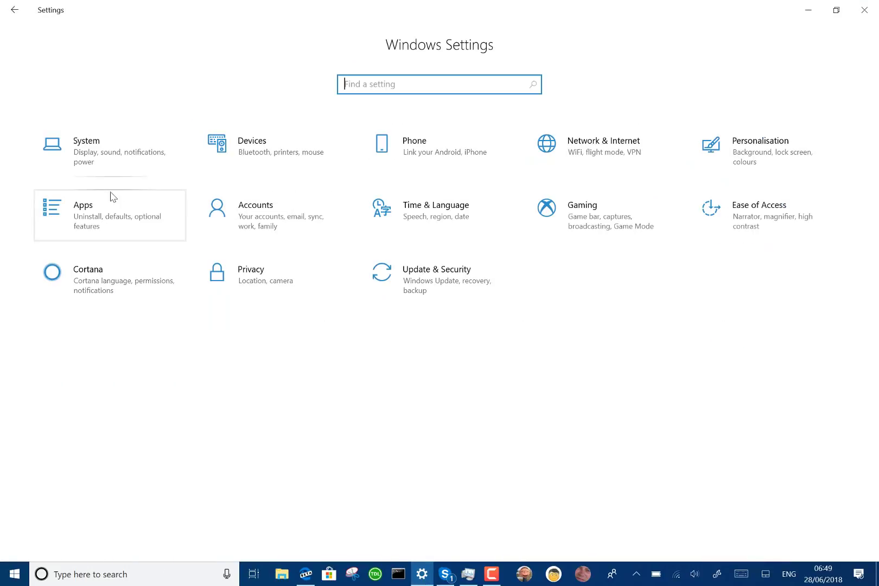
click(110, 207)
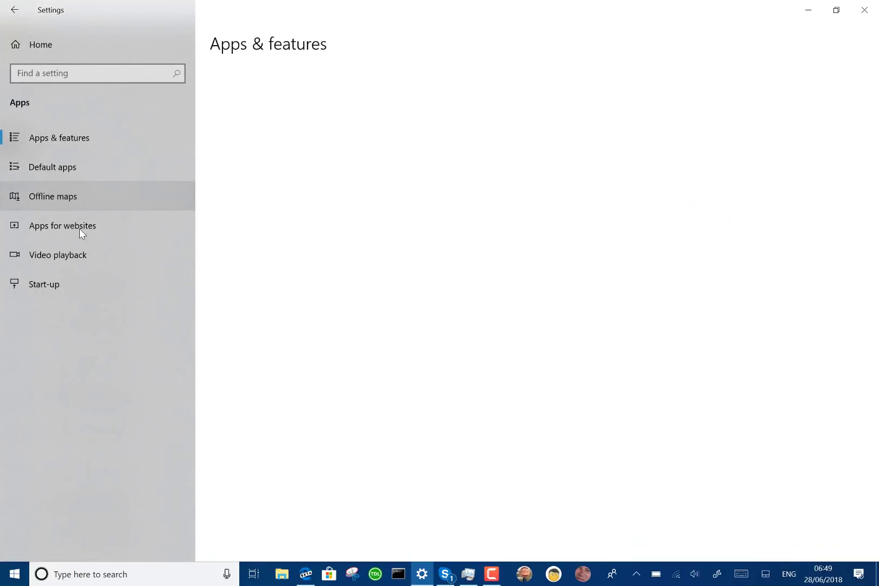
click(73, 259)
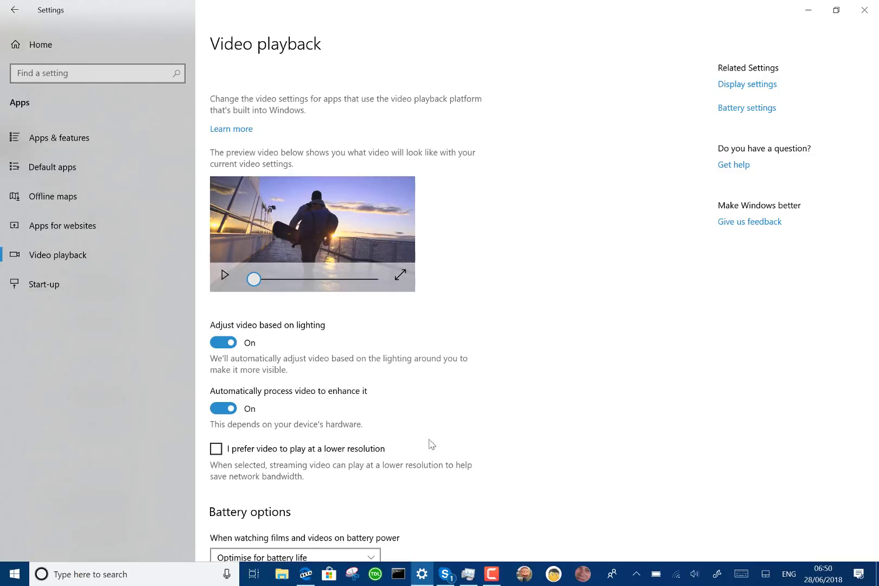
- Minimise and restore Settings, check Windows Security's overview, then bring up Task Manager
click(419, 580)
click(421, 574)
right_click(350, 85)
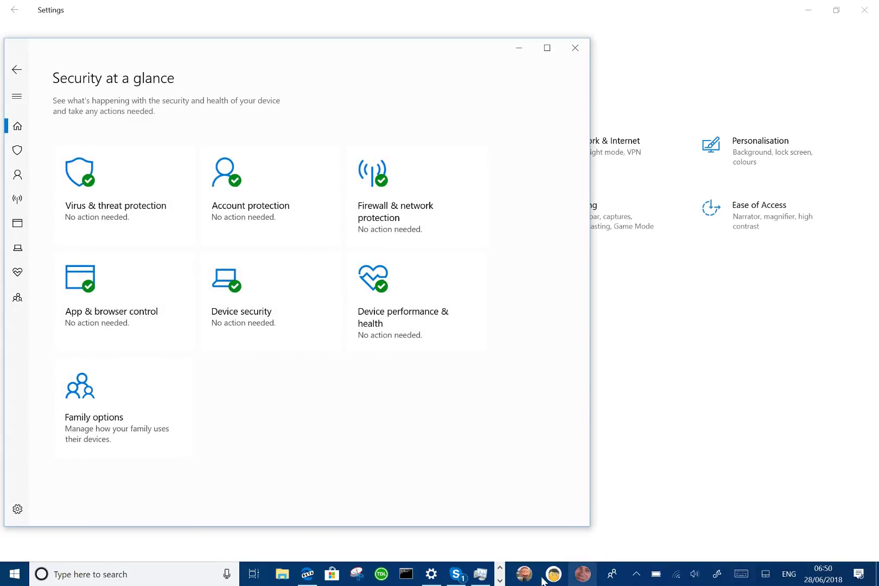
click(488, 576)
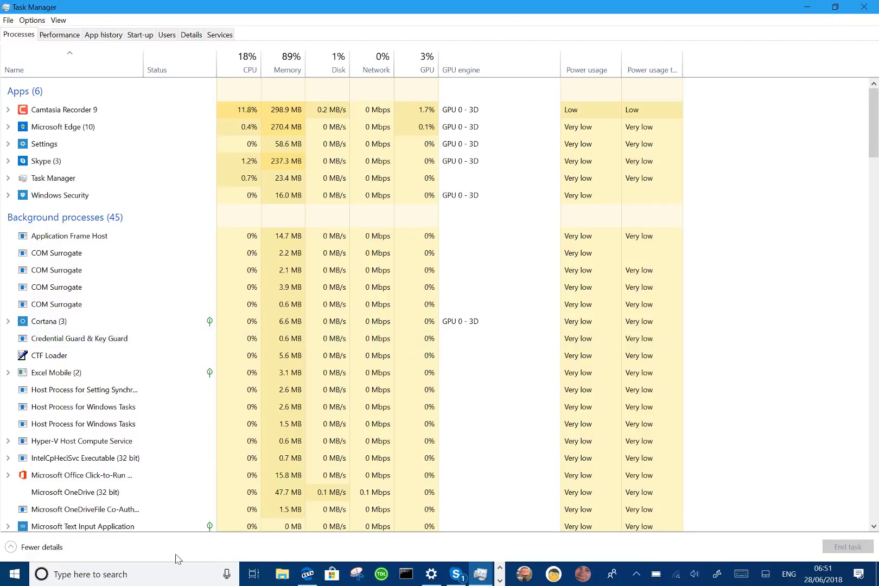
- Search for 'snip' and launch Snipping Tool from the results
click(112, 576)
text(snip)
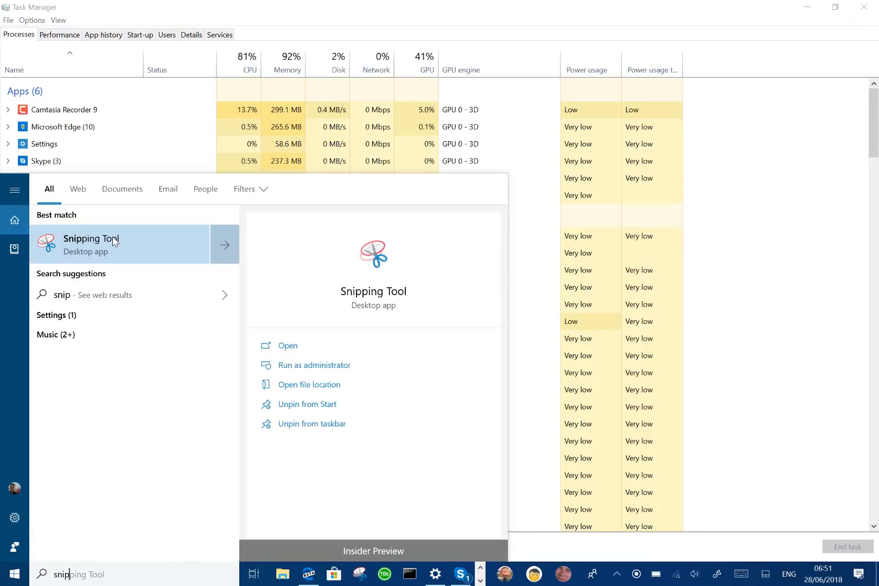
click(339, 275)
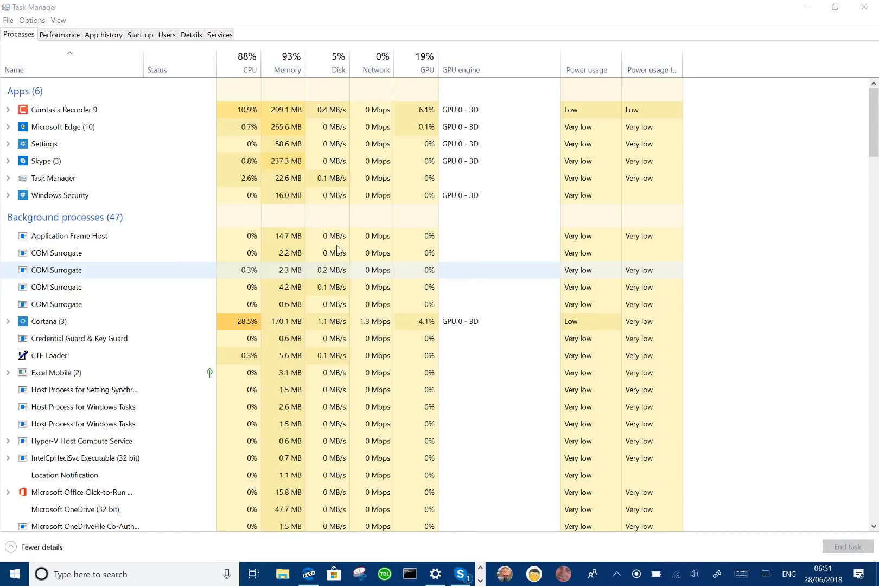